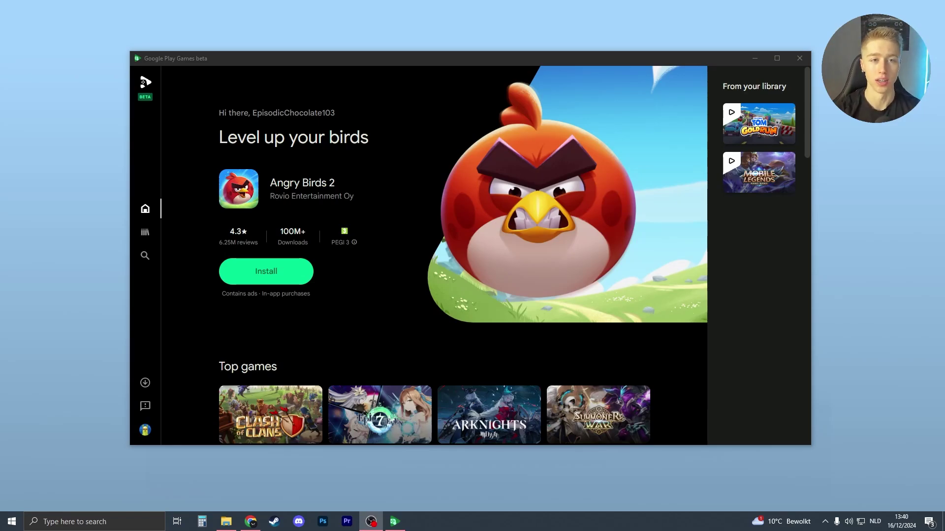
Minimize the Google Play Games window so the browser's new tab is visible
mouse_move(704, 60)
left_mouse_down()
mouse_move(694, 60)
mouse_move(723, 64)
left_mouse_up()
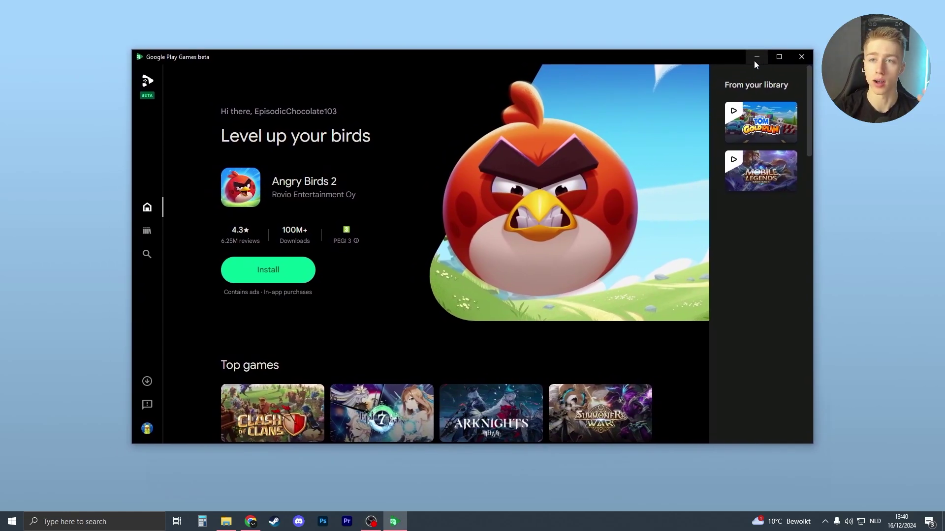
left_click(755, 59)
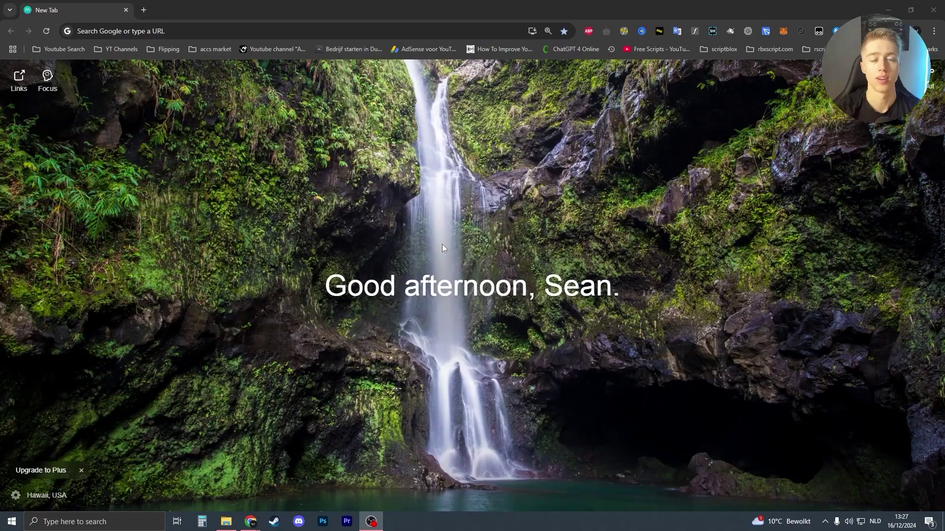
Search for 'google play games beta' and open the play.google.com result
left_click(283, 33)
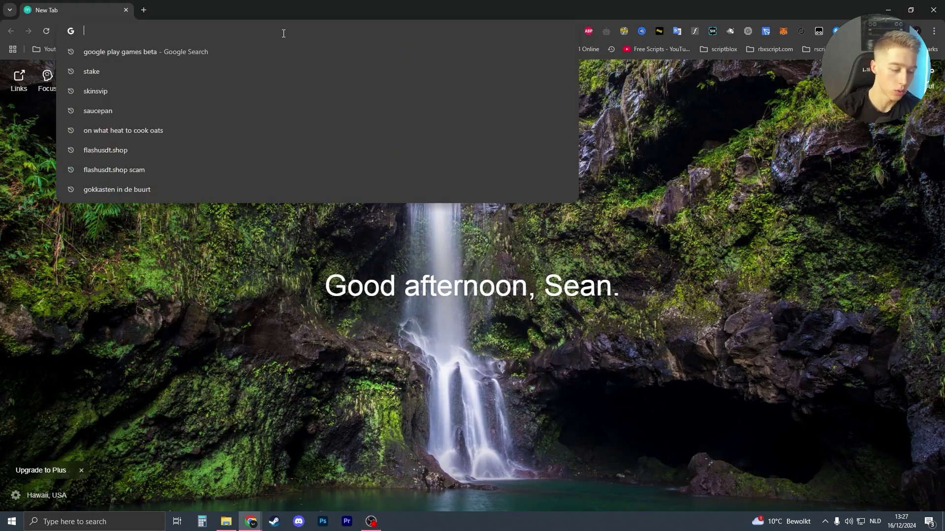
type("googl")
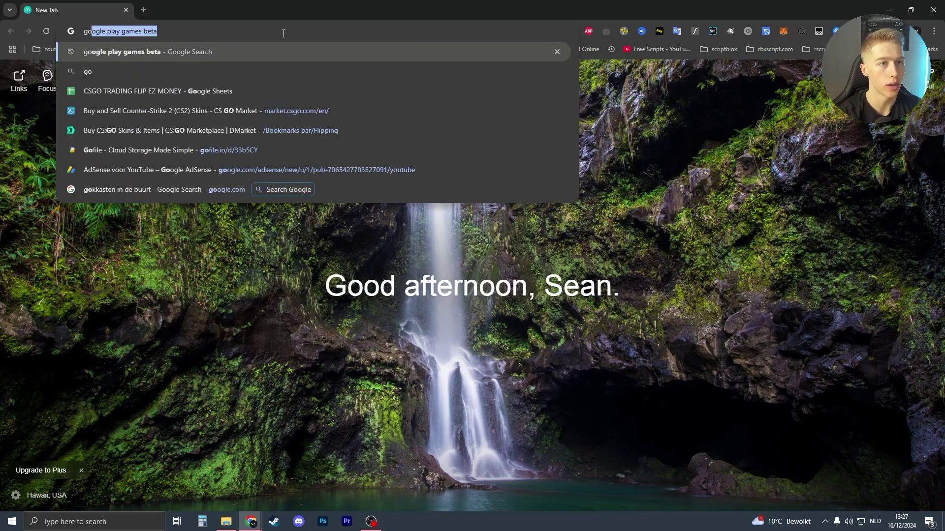
type("e play game")
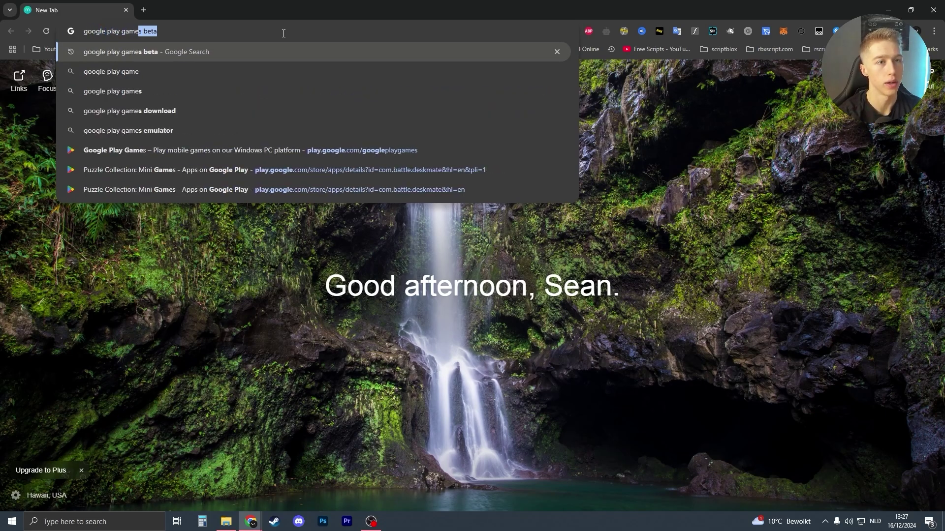
type("s bet")
key("Return")
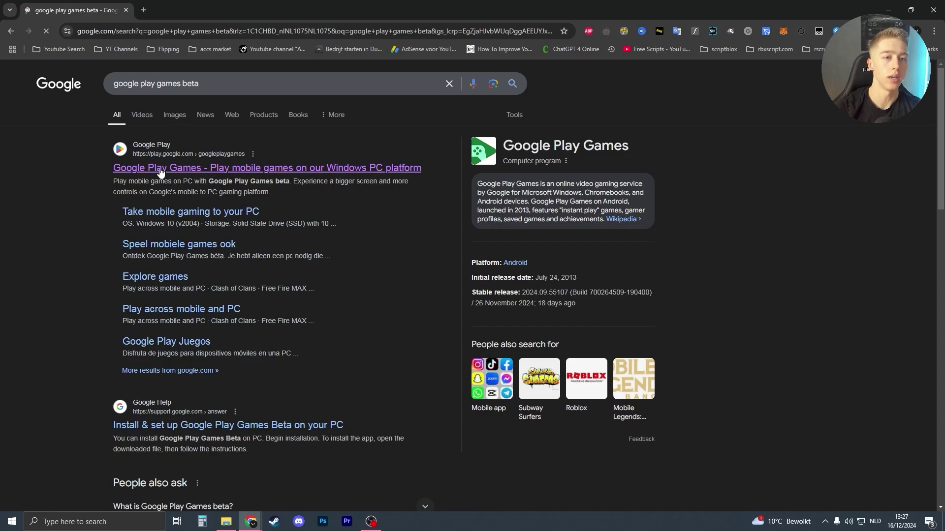
left_click(156, 171)
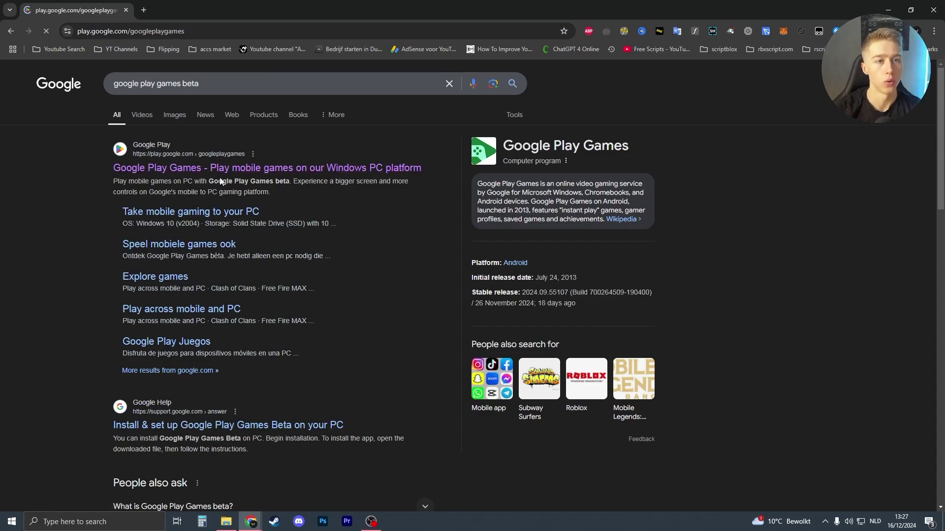
Show Chrome's recent downloads listing the Google Play Games beta installers
left_click_drag(153, 177, 368, 247)
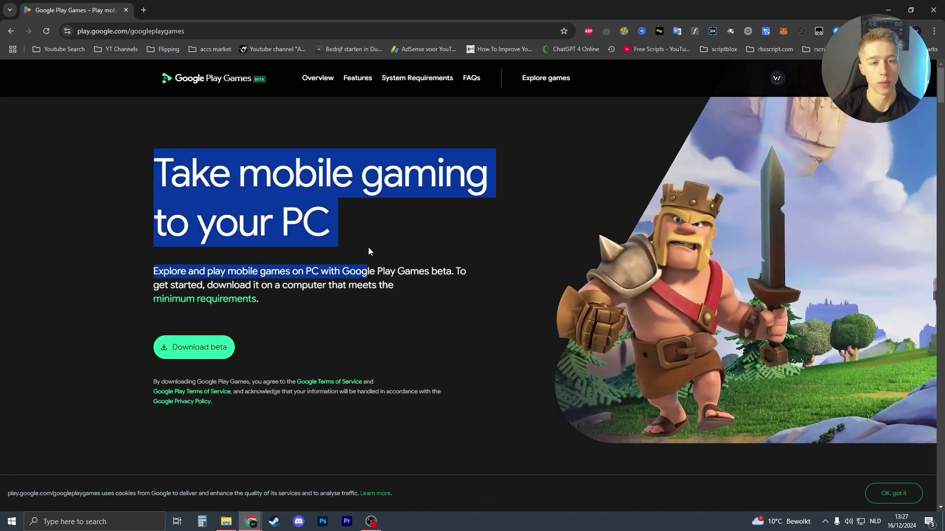
left_click(401, 220)
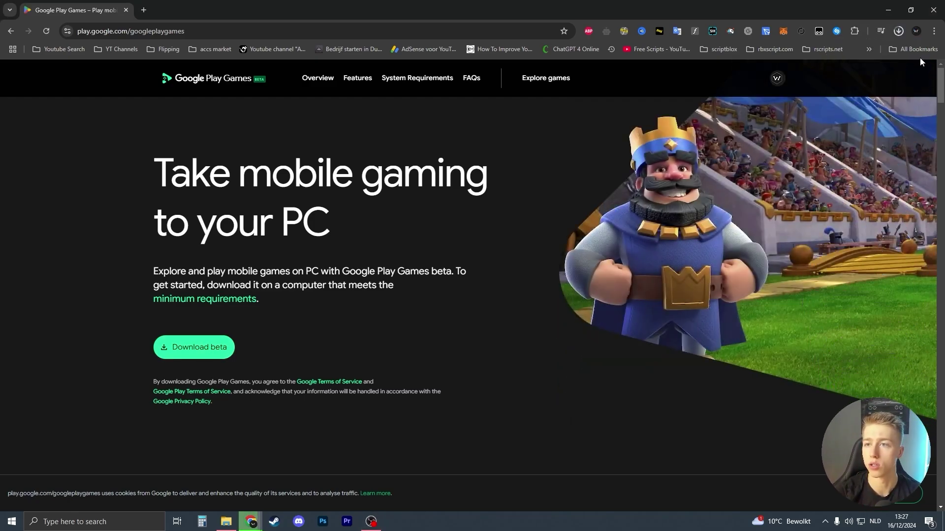
left_click(900, 32)
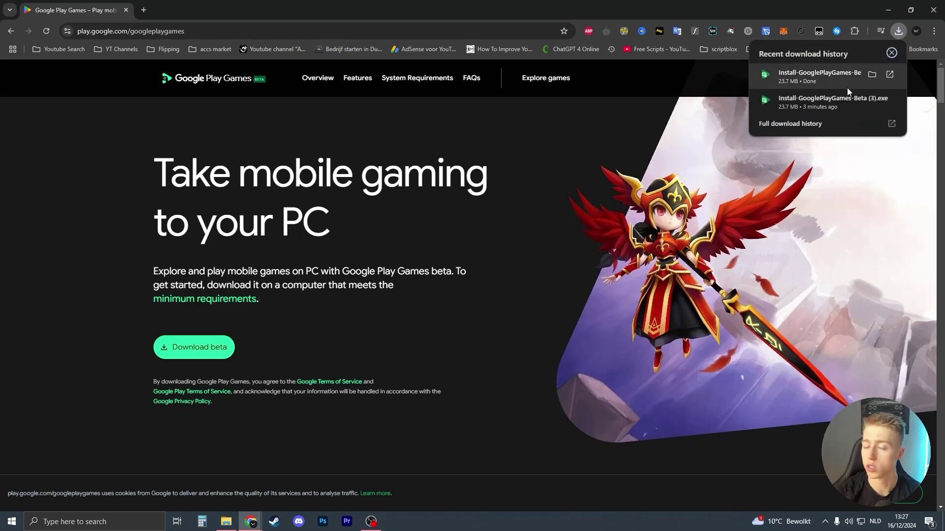
View the installers in the Downloads folder as large icons, then return to Chrome's downloads list
left_click(873, 74)
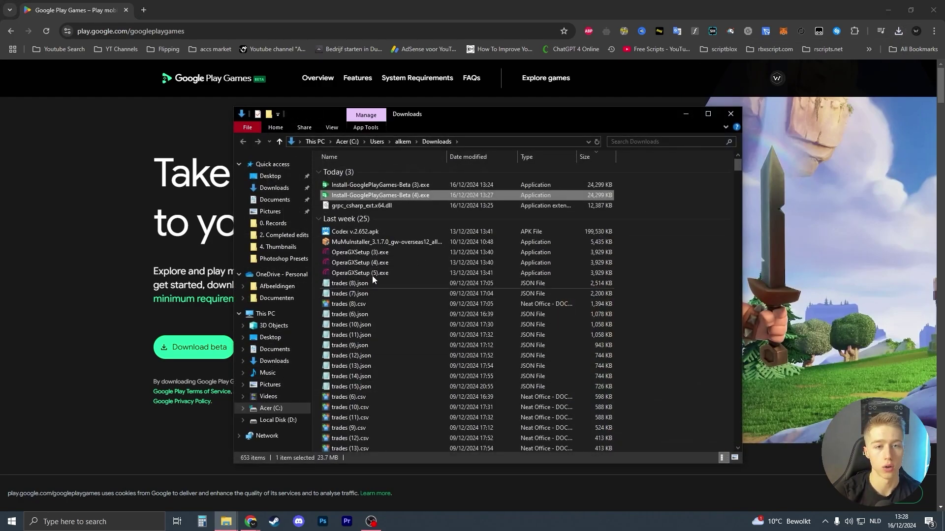
left_click(274, 361)
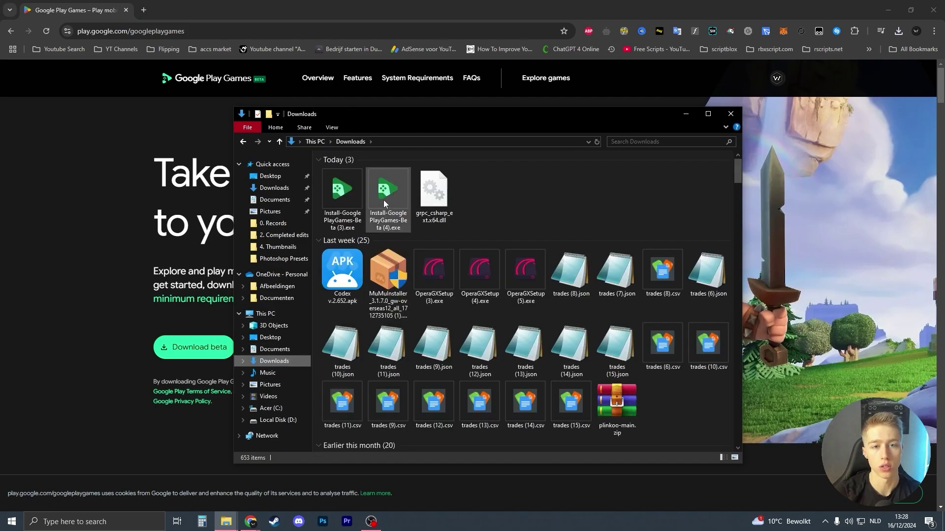
left_click(349, 205)
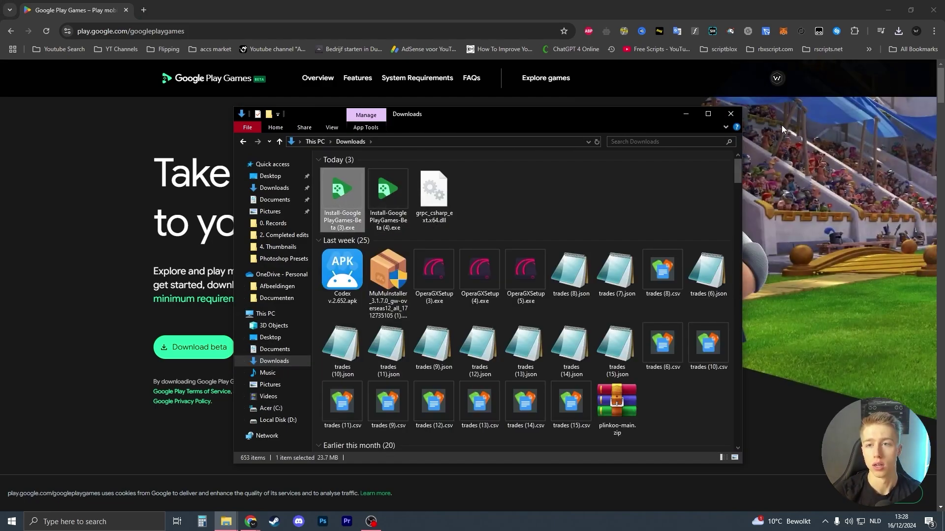
left_click(730, 114)
left_click(898, 32)
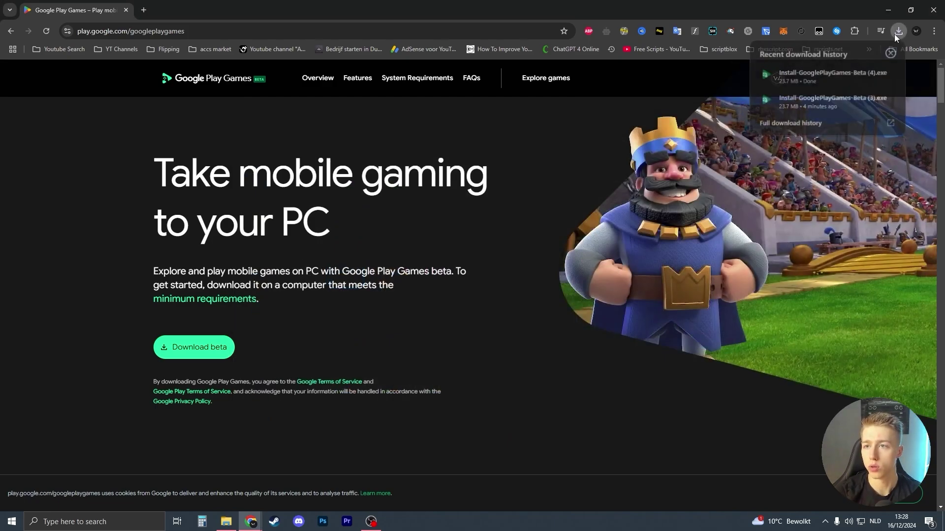
Run the newest Install-GooglePlayGames-Beta installer and let it finish
left_click(835, 76)
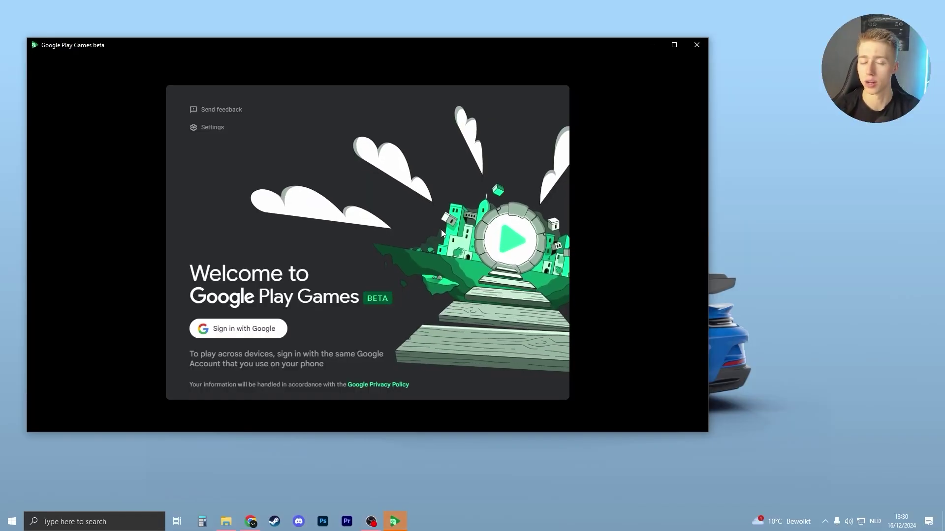
Sign in with a Google account from the app's welcome screen
left_click_drag(411, 45, 474, 52)
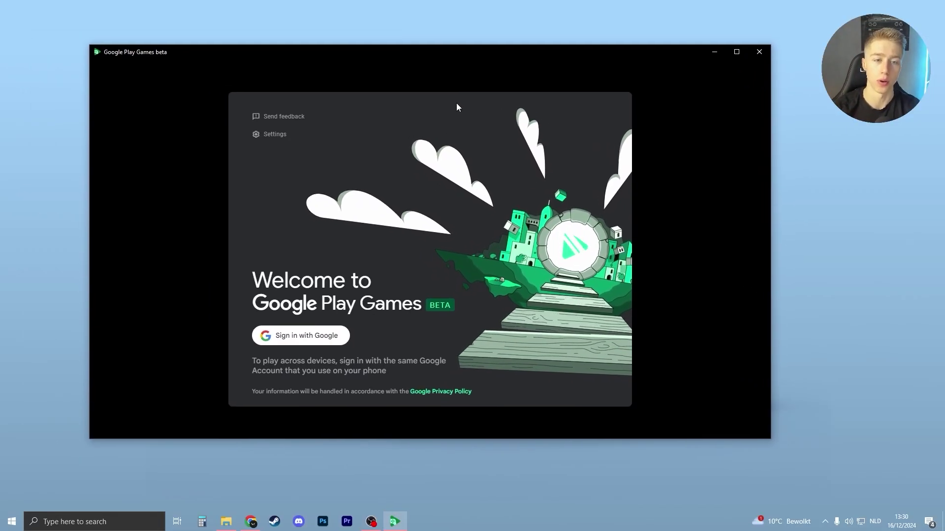
left_click(272, 336)
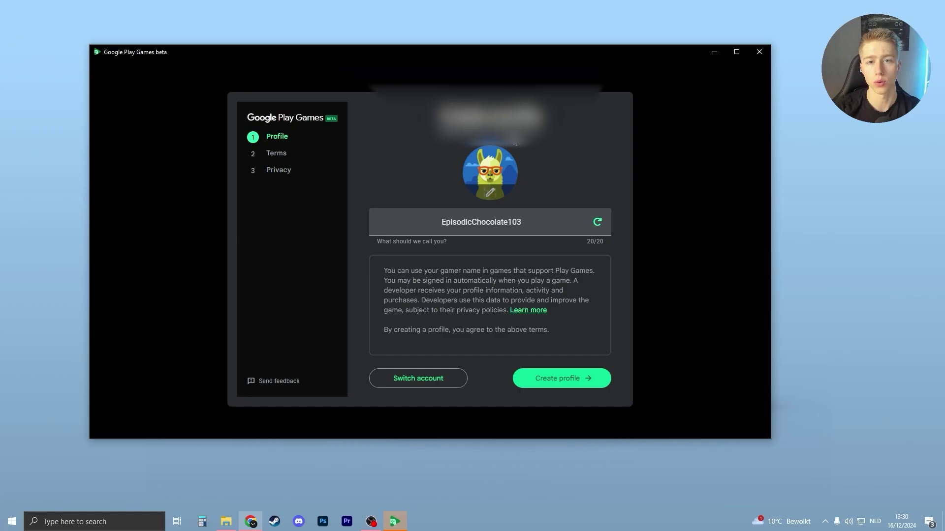
Create the player profile, accept the terms, and finish the privacy step
left_click(567, 379)
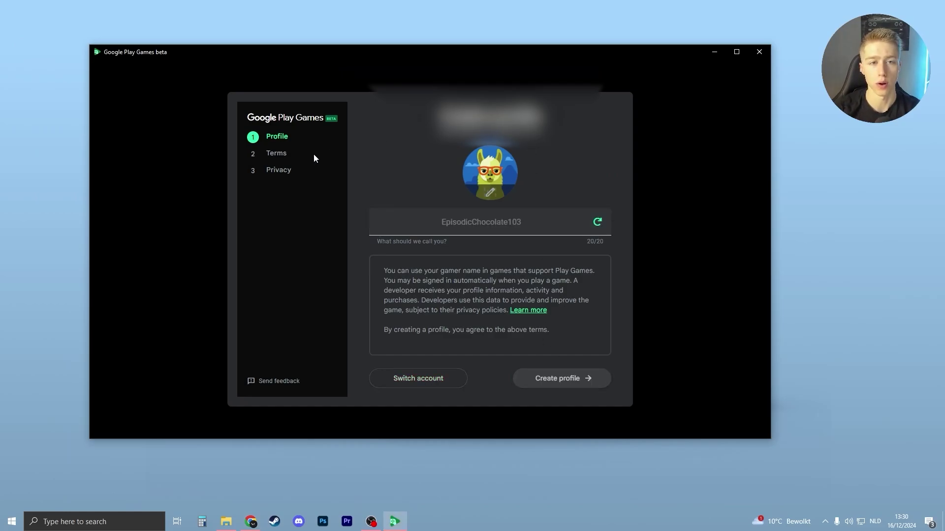
left_click(551, 378)
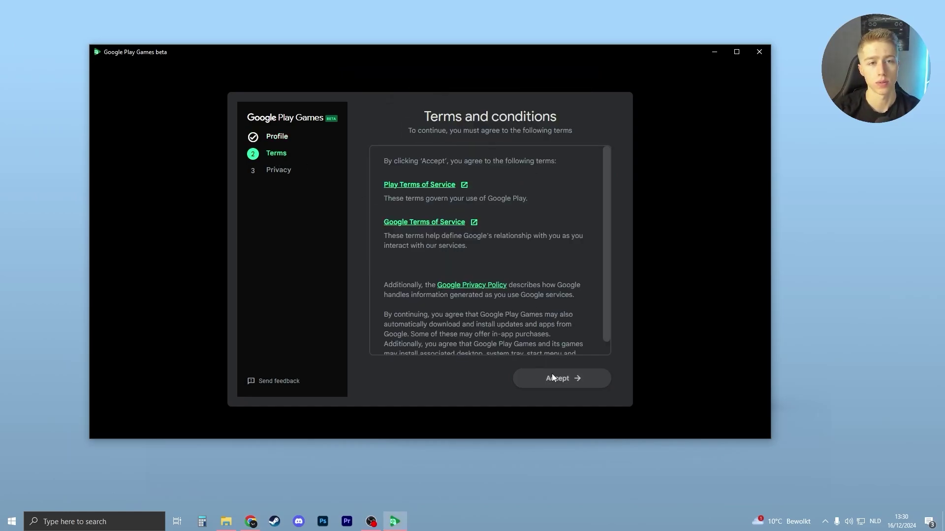
left_click(568, 380)
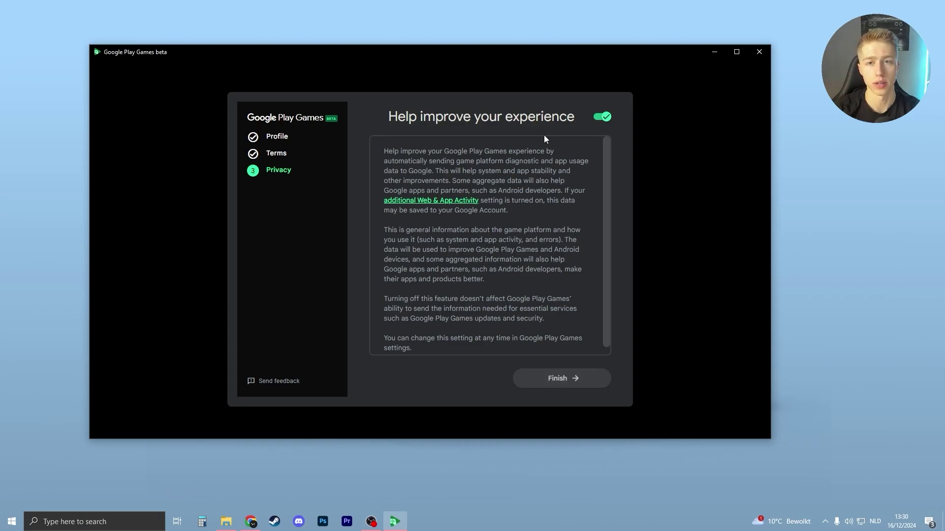
Restore the app from the taskbar and maximise it to show the home page
left_click(396, 522)
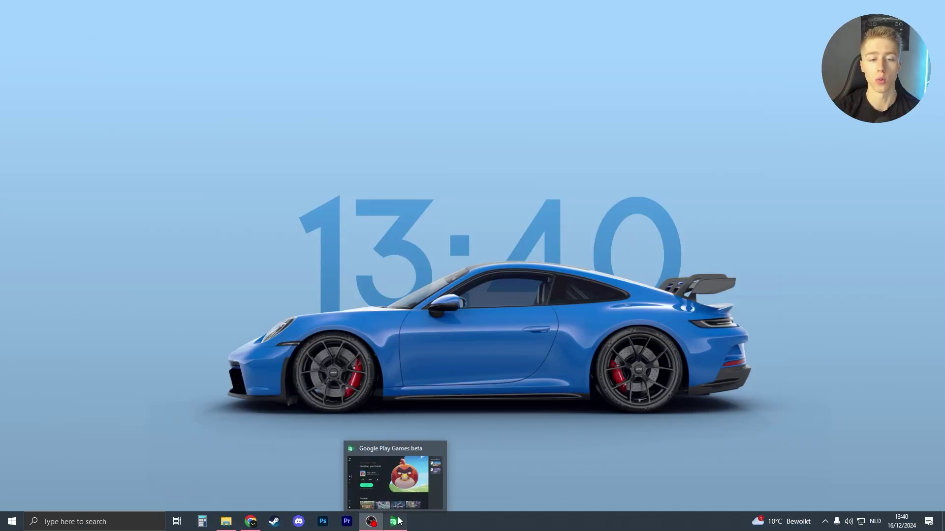
left_click(396, 522)
left_click_drag(370, 64, 388, 58)
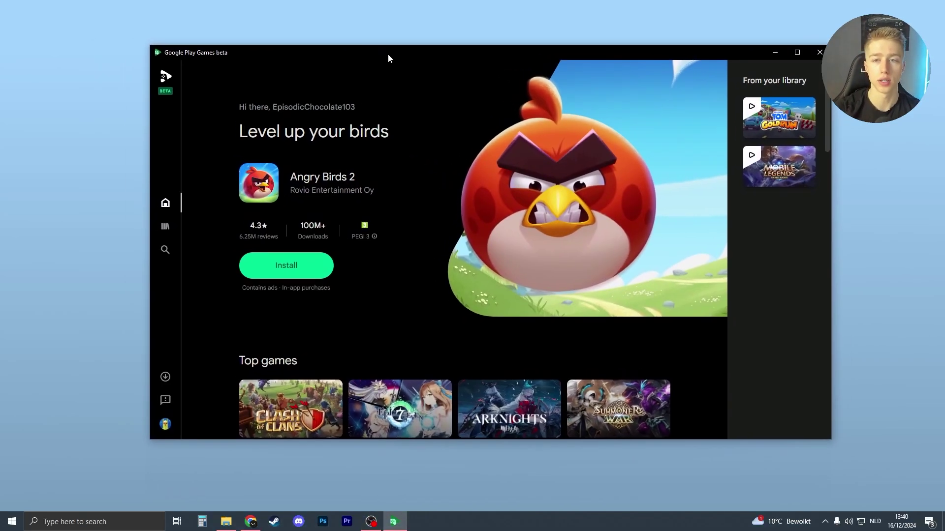
left_click(799, 53)
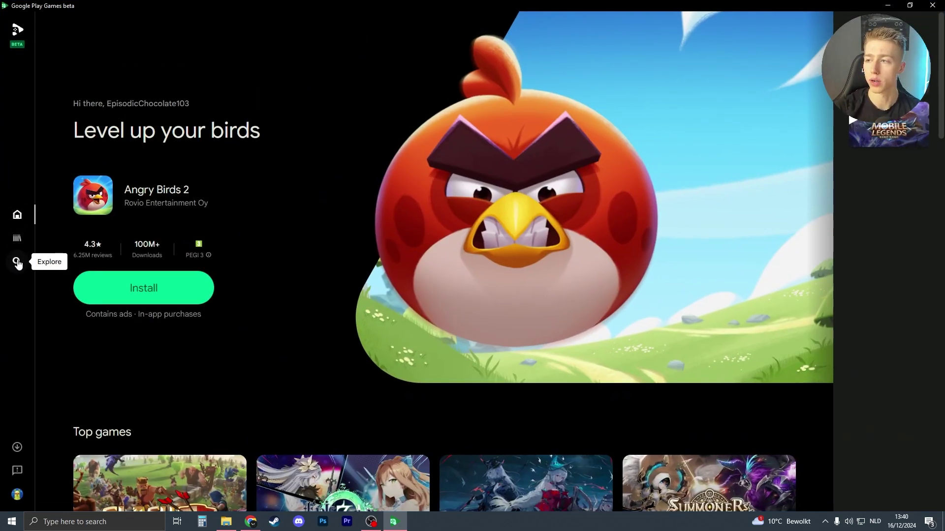
Search the Explore page for 'free fire' to bring up the results
left_click(17, 263)
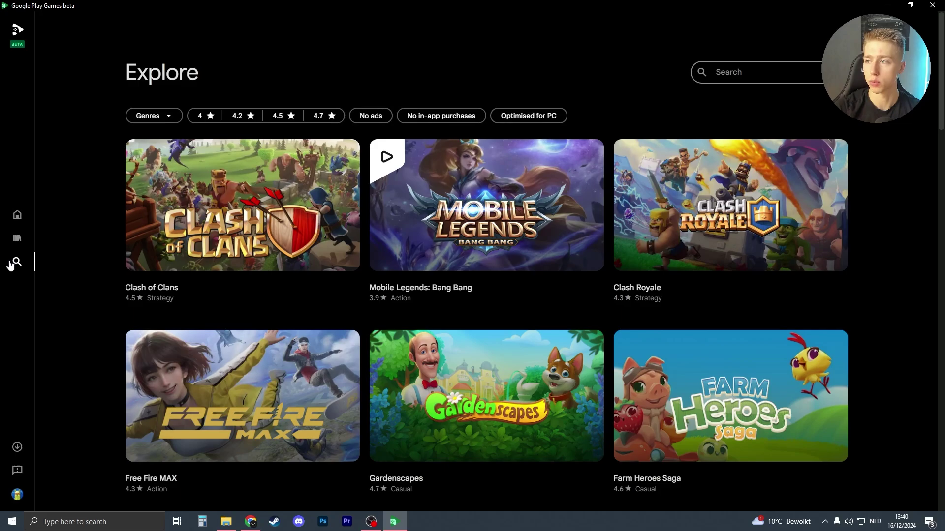
left_click(748, 74)
type("free")
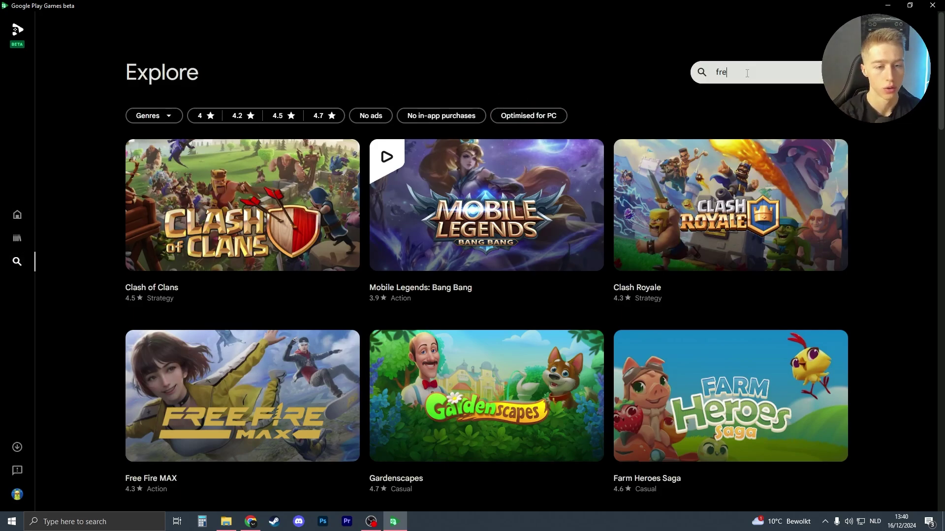
type(" fi")
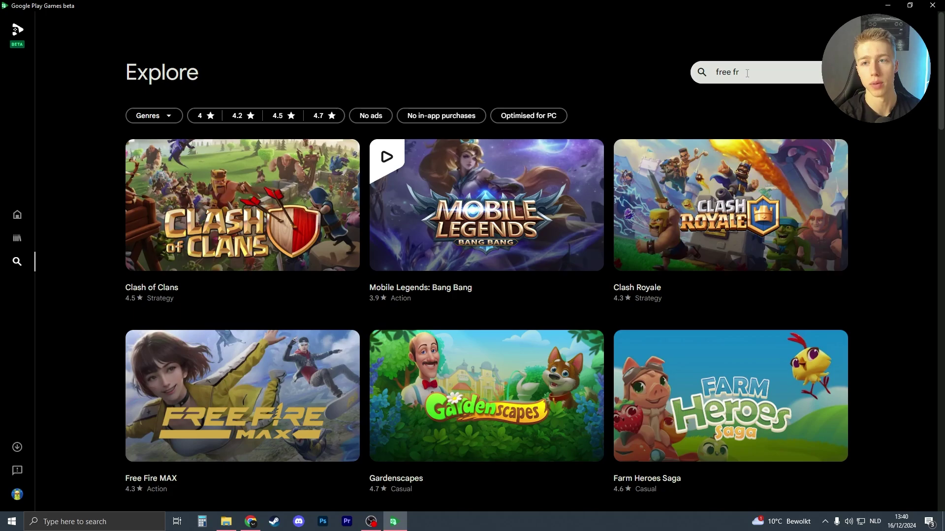
type("re")
key("Return")
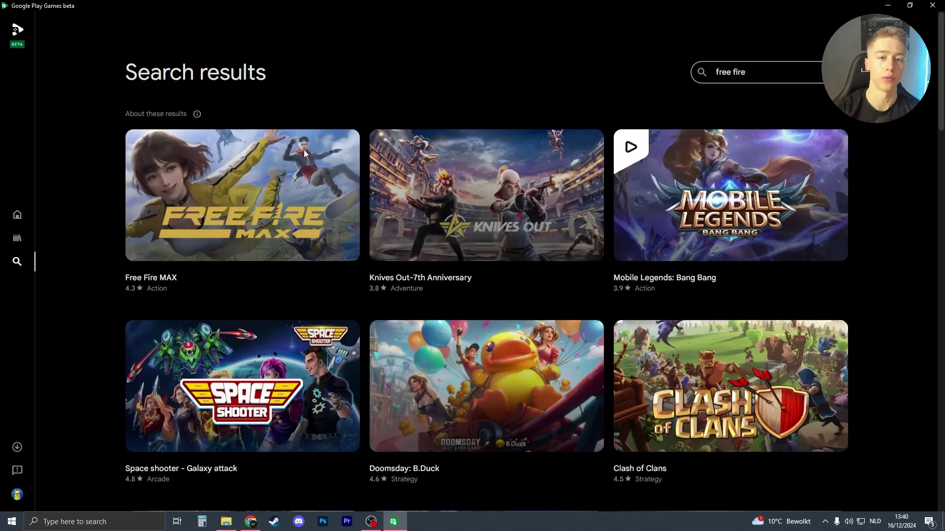
Install Free Fire MAX and add a desktop shortcut for it
left_click(165, 217)
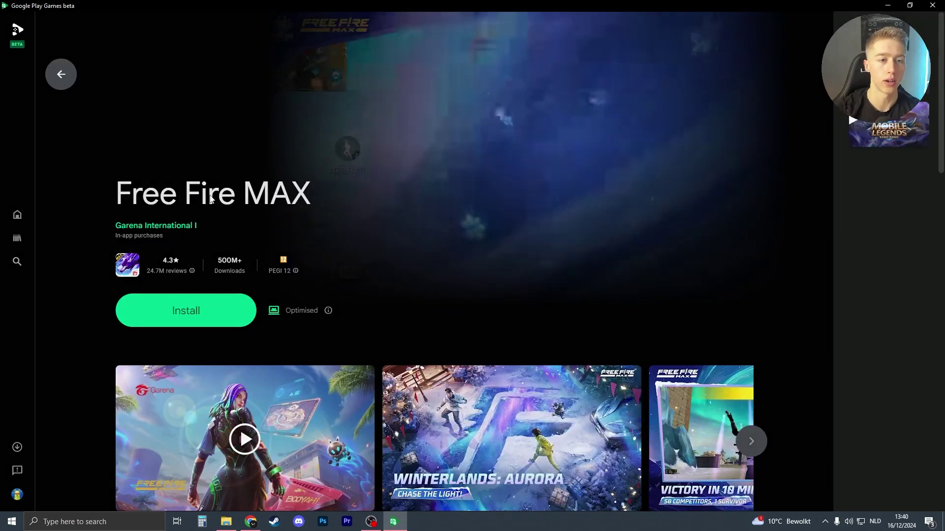
left_click(185, 310)
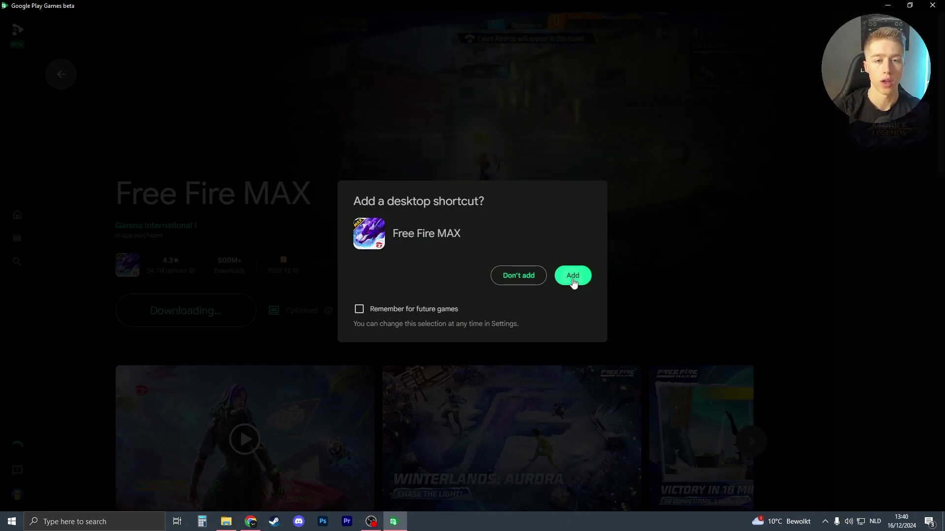
left_click(570, 277)
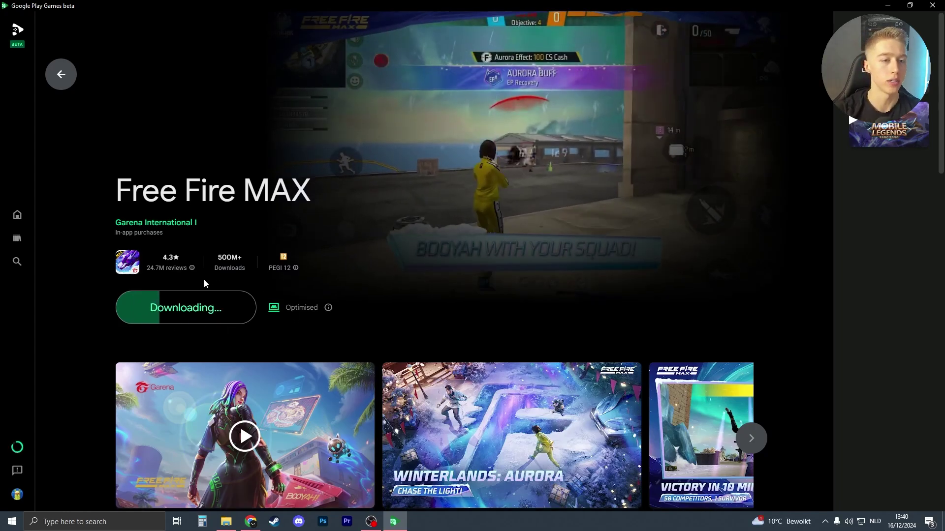
scroll(168, 253, "down", 2)
scroll(178, 285, "up", 2)
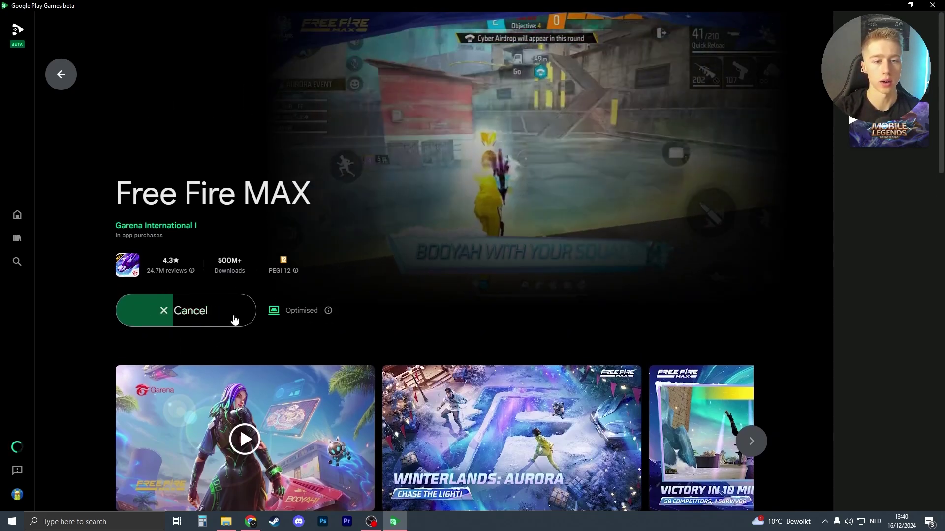
Check the PC compatibility note, then launch the game and maximise its window
left_click(328, 310)
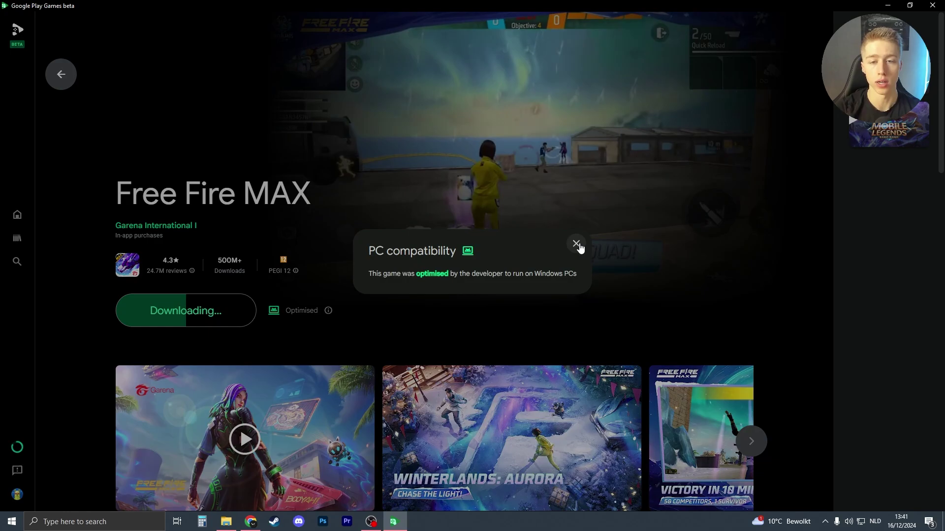
left_click(576, 244)
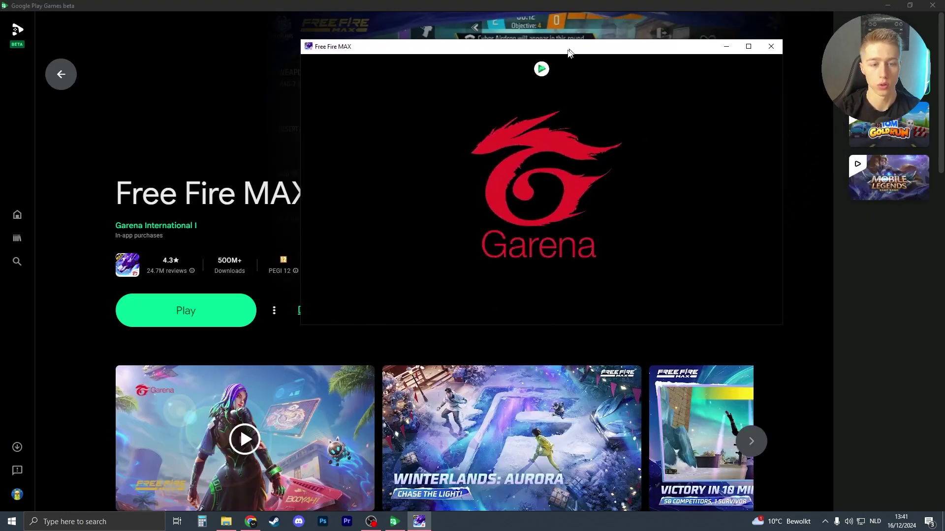
left_click(721, 62)
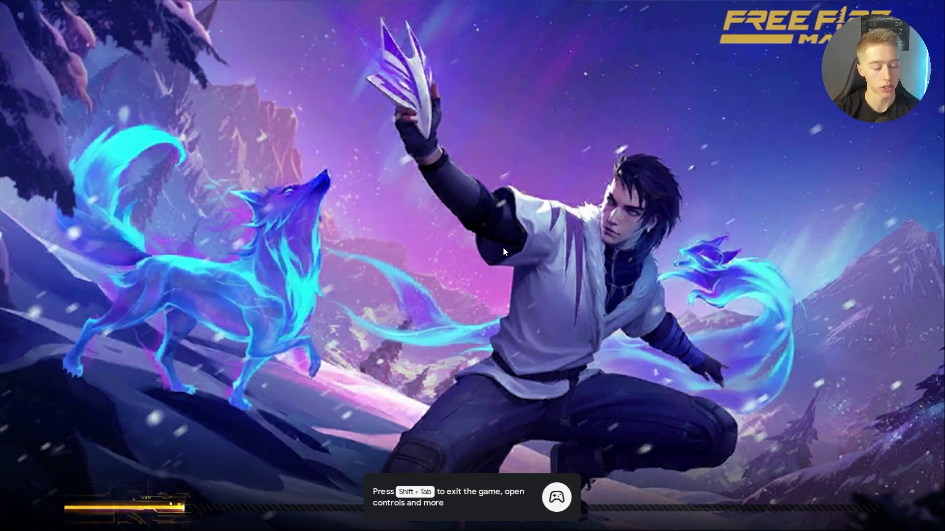
key("shift+Tab")
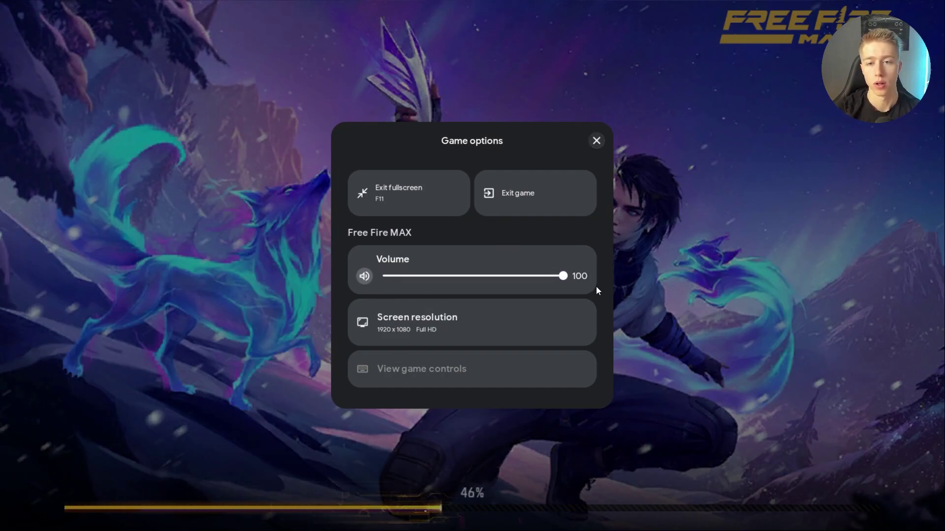
left_click(715, 287)
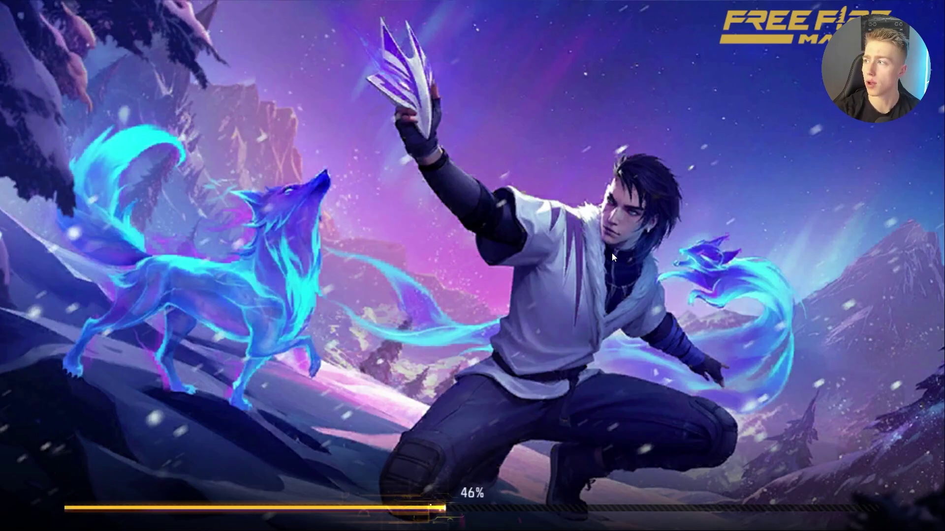